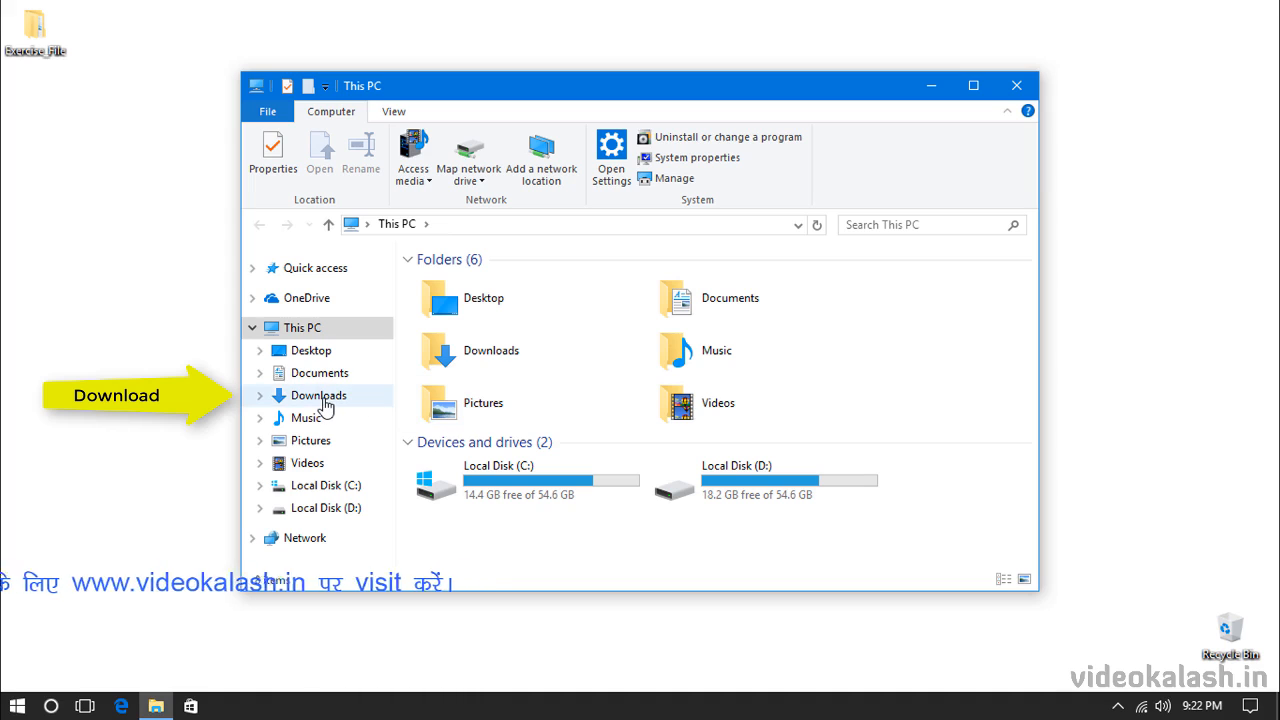
Step: Open the Downloads folder and select the separate files Be on time, Breathing helps and Expenses List together
click(322, 400)
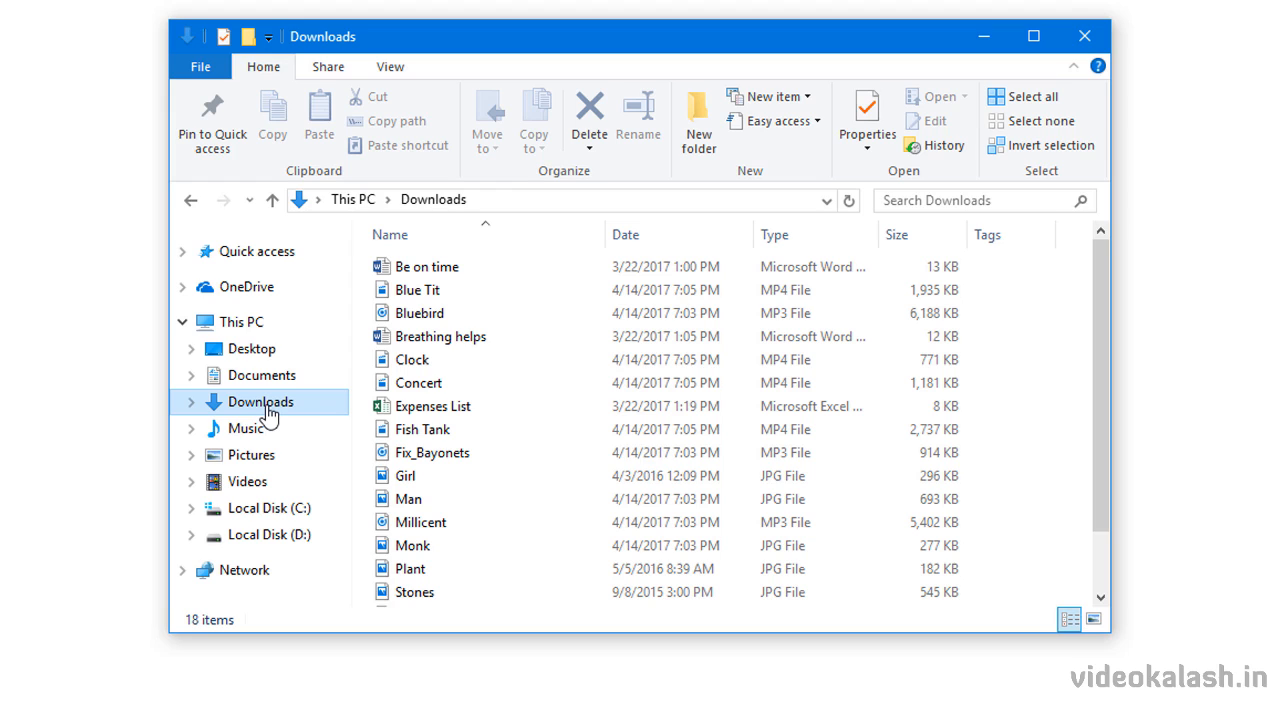
click(431, 279)
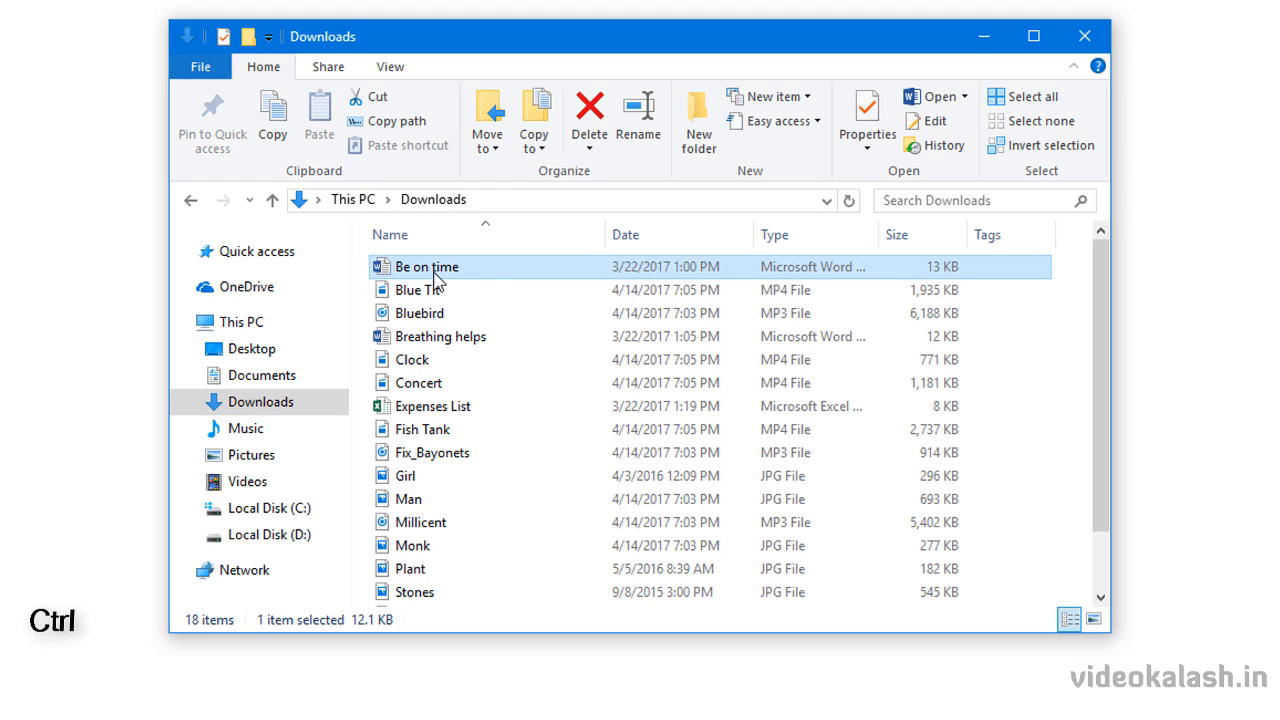
ctrl+click(490, 340)
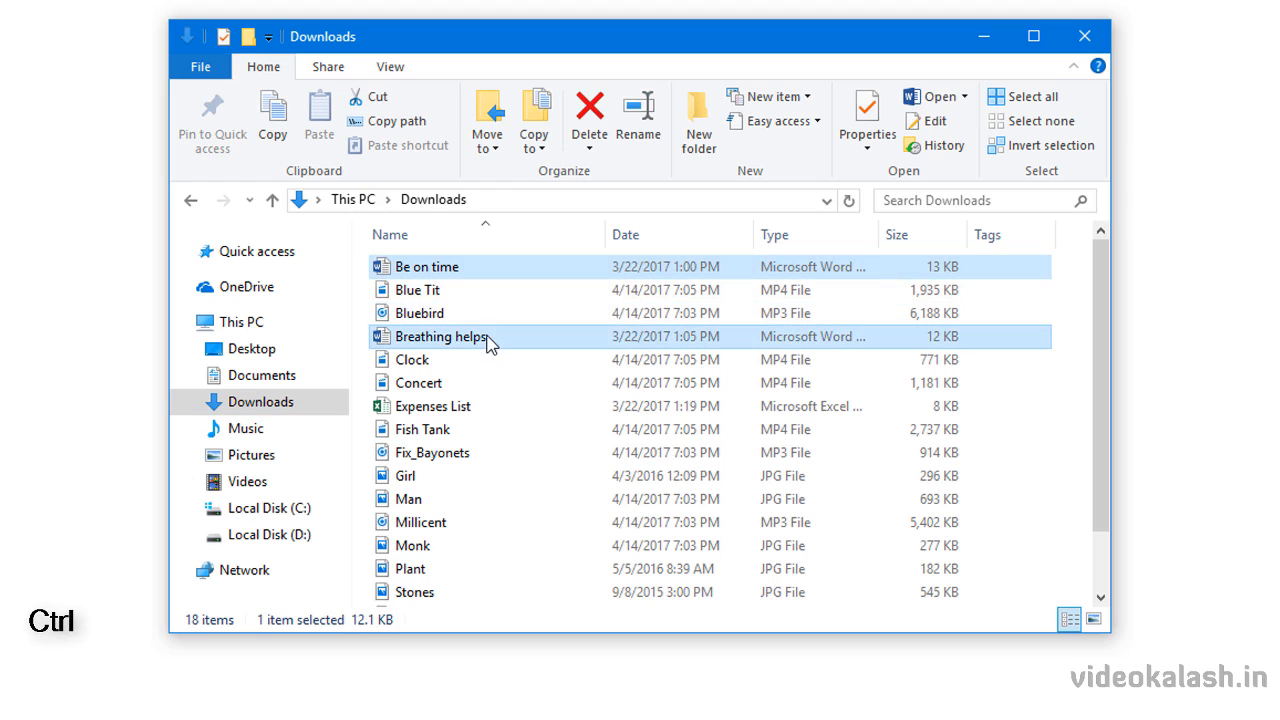
ctrl+click(490, 415)
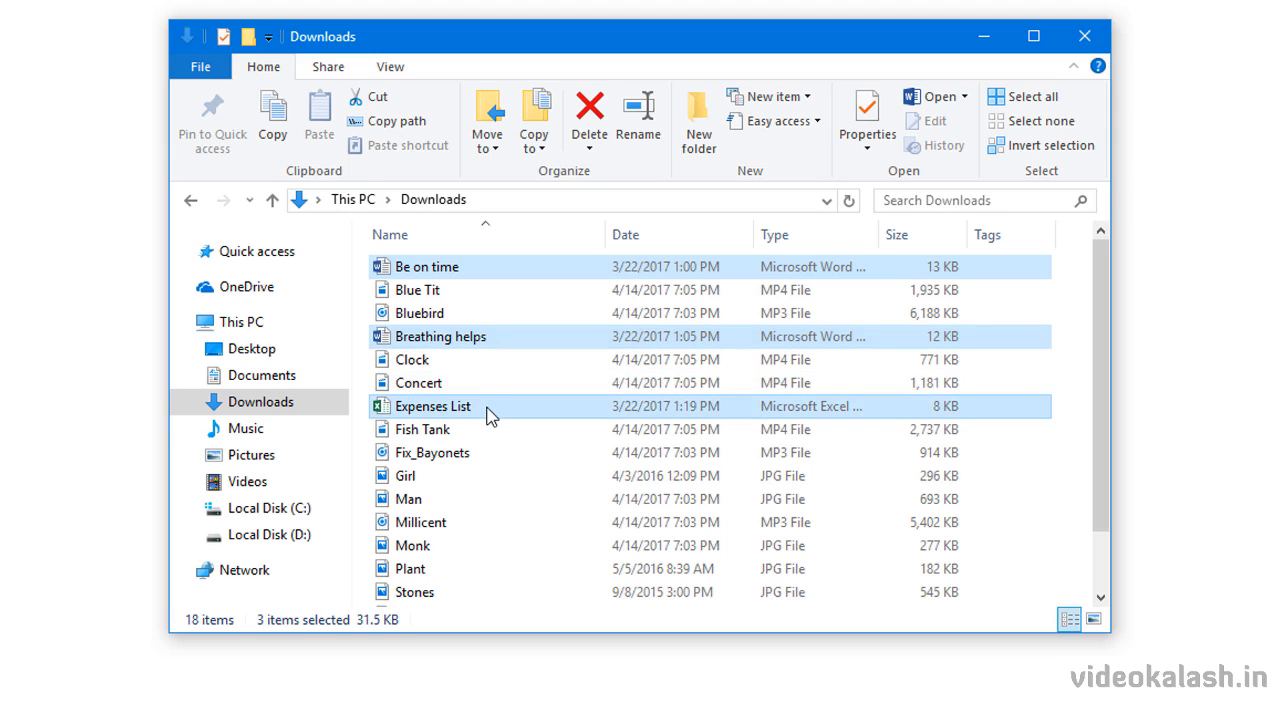
Step: Select the continuous range of files from Expenses List to Man, extend it to Plant, and clear the selection
shift+click(485, 501)
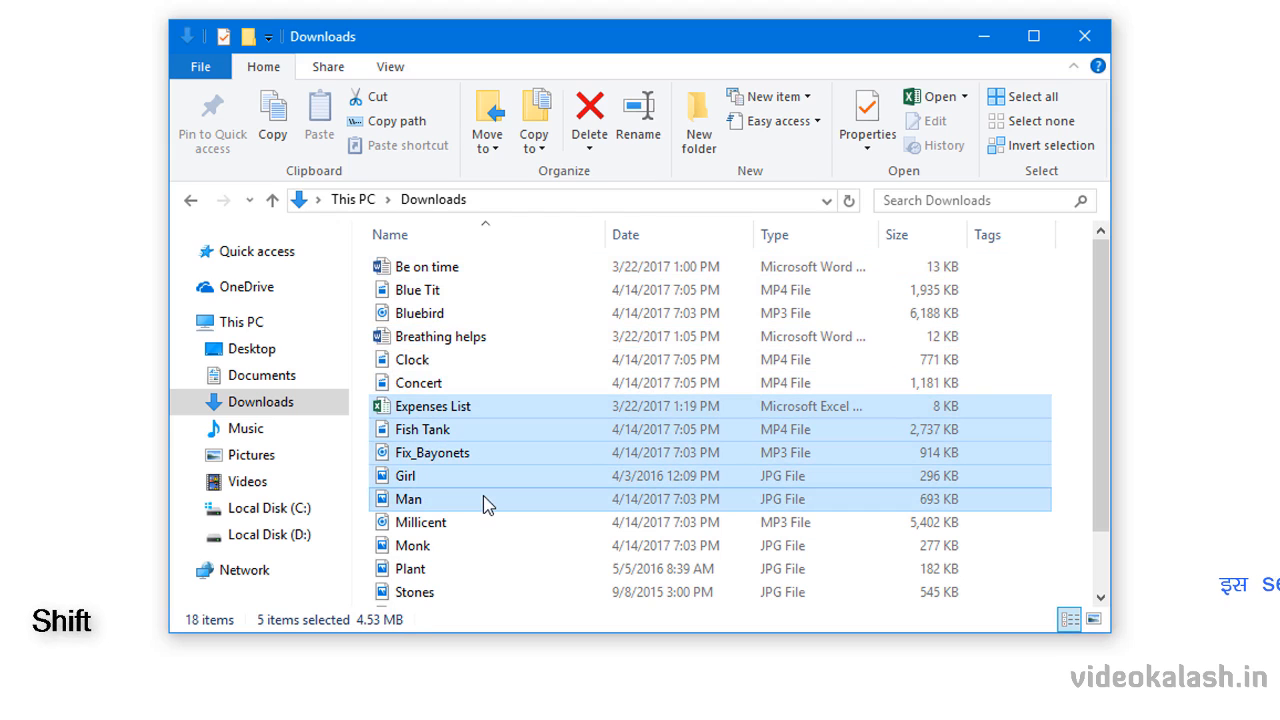
shift+click(478, 570)
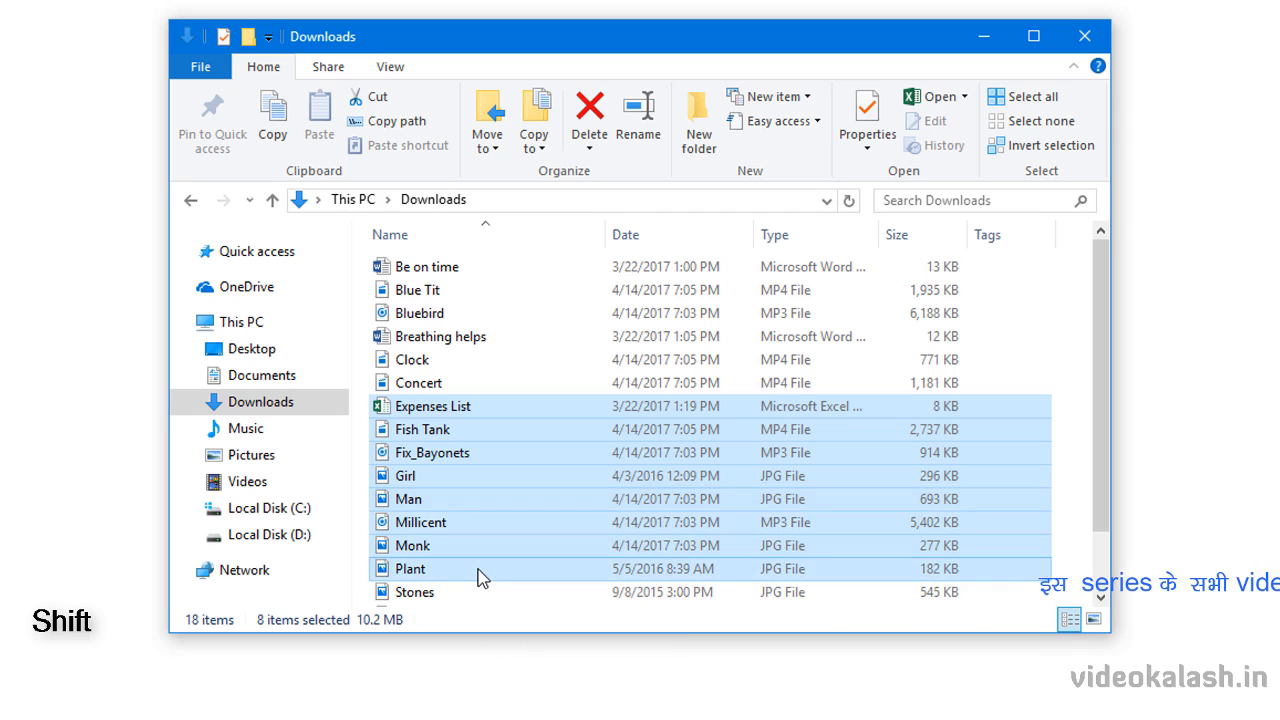
click(362, 578)
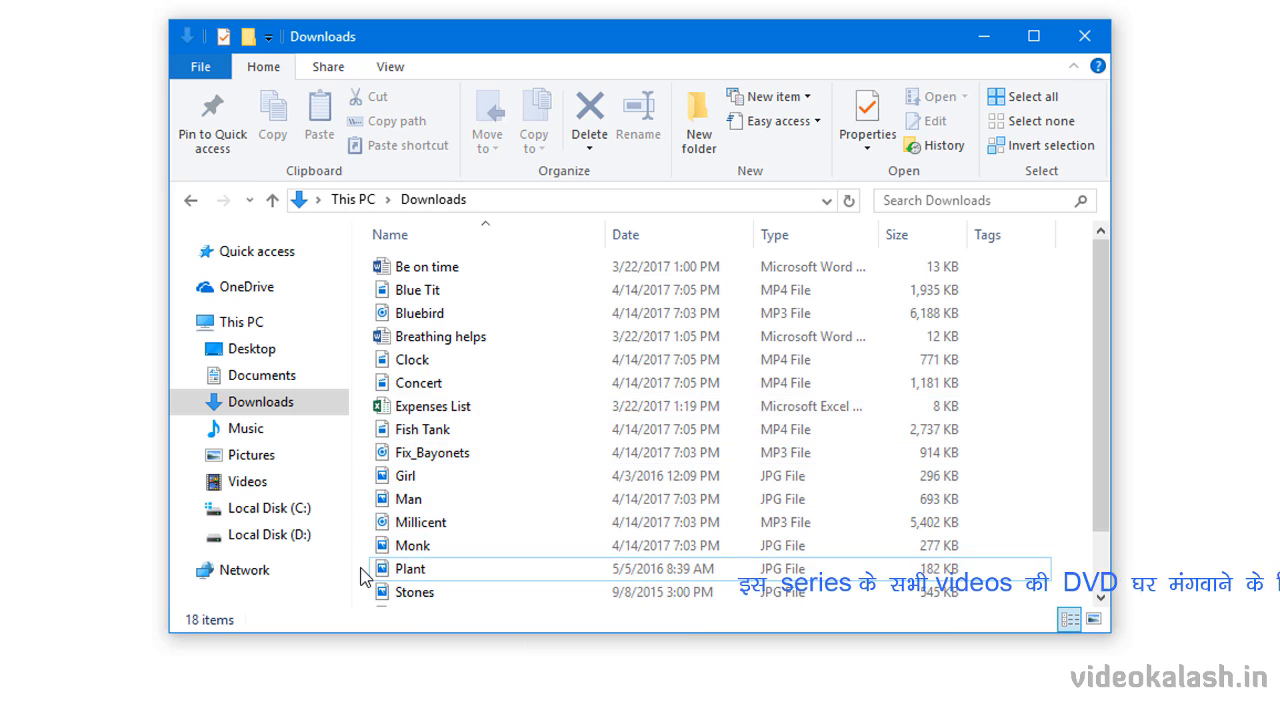
Step: Select the block of files from Clock to Plant, extend the selection to every file, and exclude Blue Tit
drag(361, 568, 655, 366)
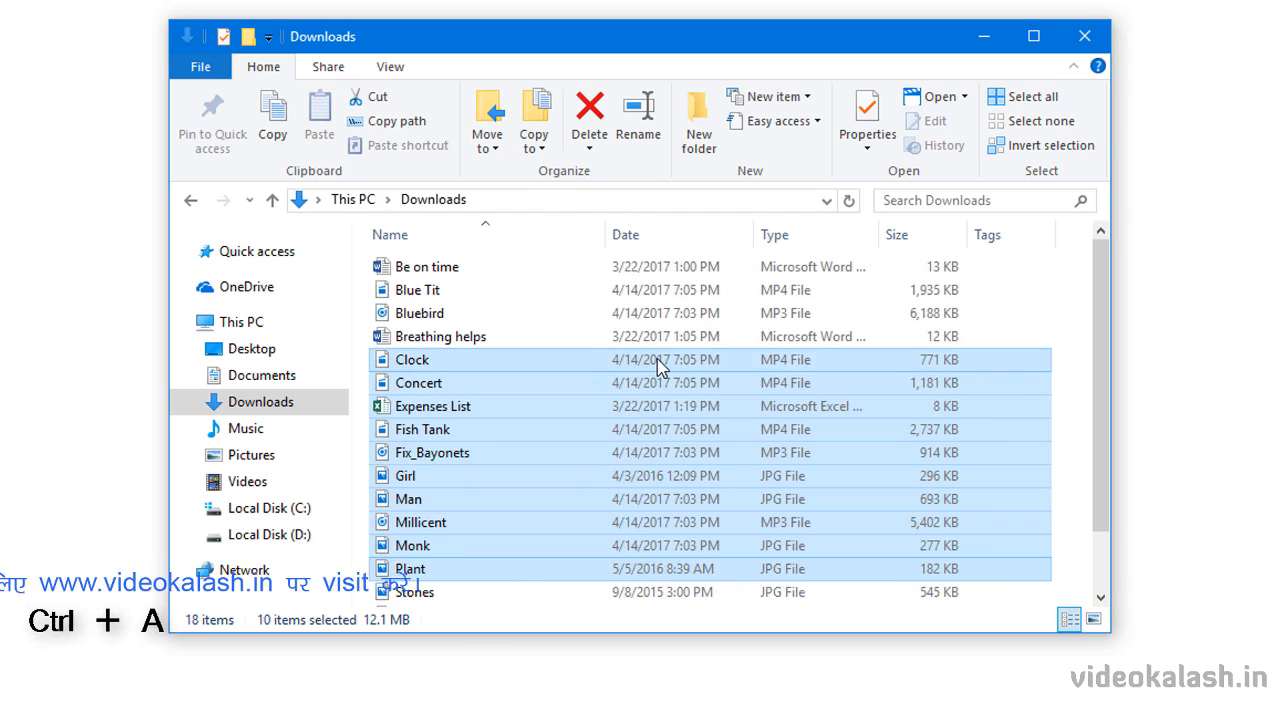
key(ctrl+a)
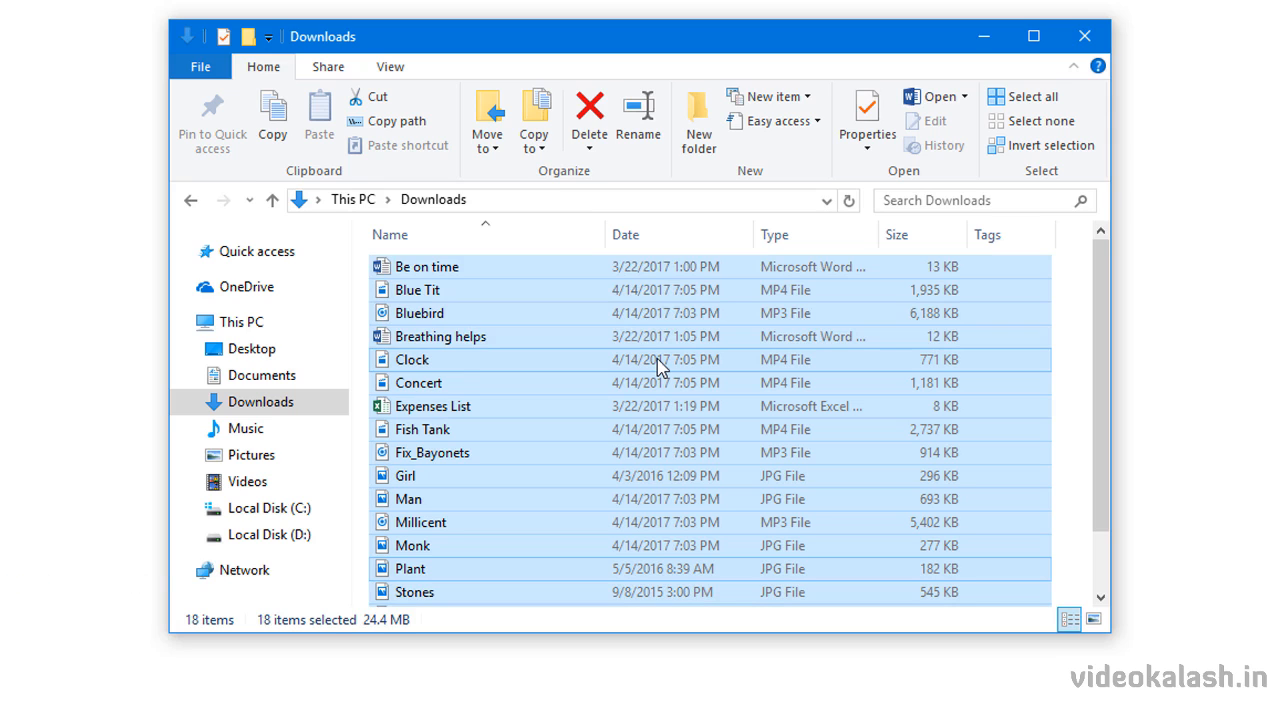
ctrl+click(600, 297)
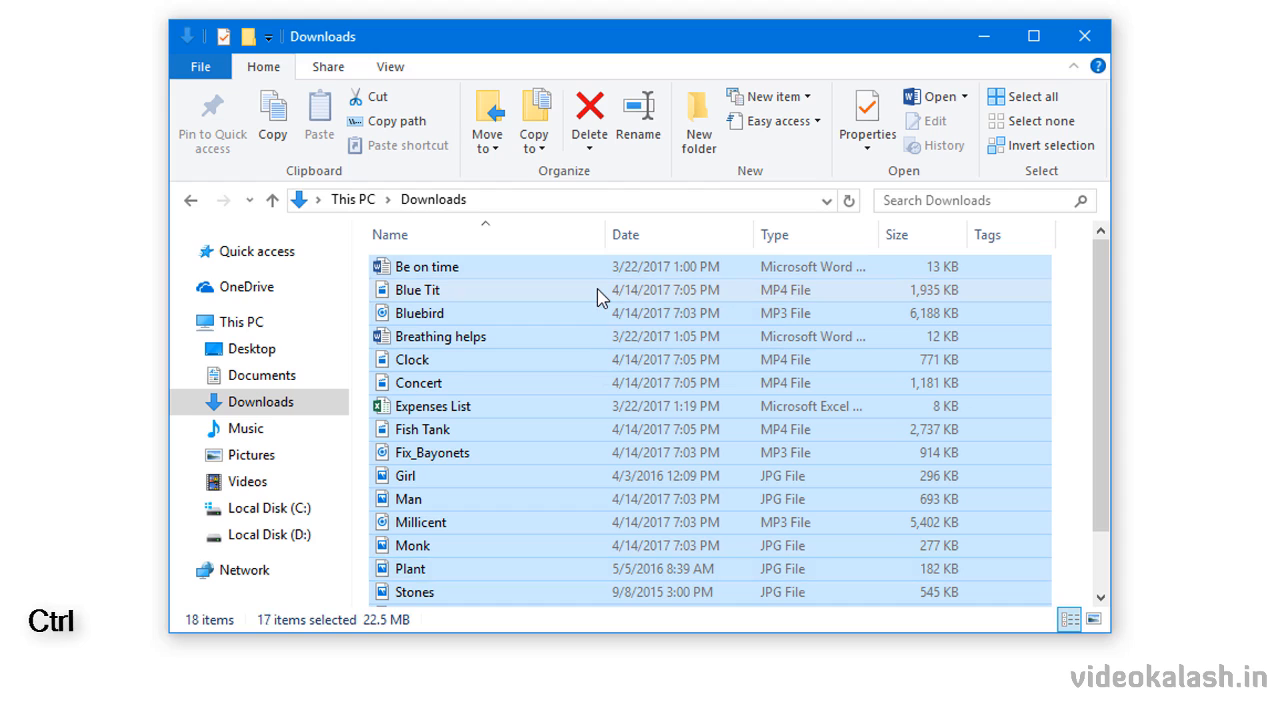
Step: Move the MP4 files Blue Tit, Clock, Concert, Fish Tank and Warm Up from Downloads to the Videos folder
click(598, 298)
ctrl+click(592, 364)
ctrl+click(592, 388)
ctrl+click(592, 432)
scroll(593, 480, down, 1)
ctrl+click(594, 574)
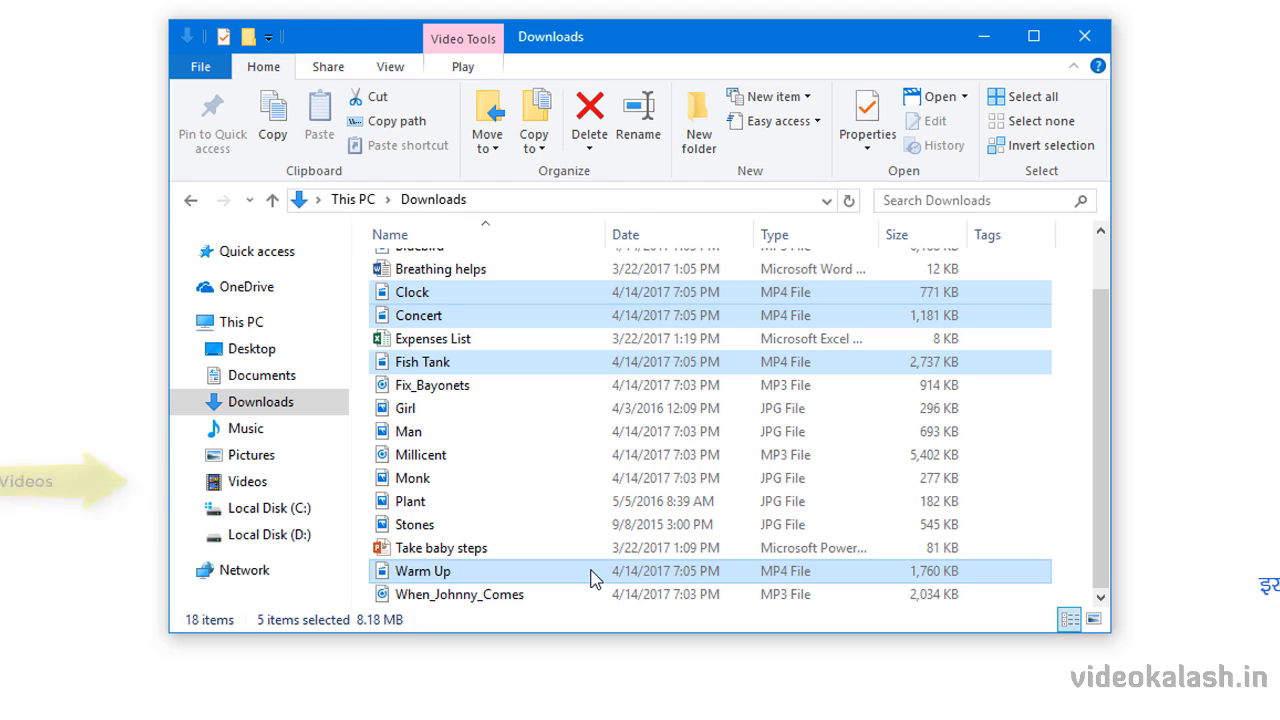
drag(590, 570, 321, 522)
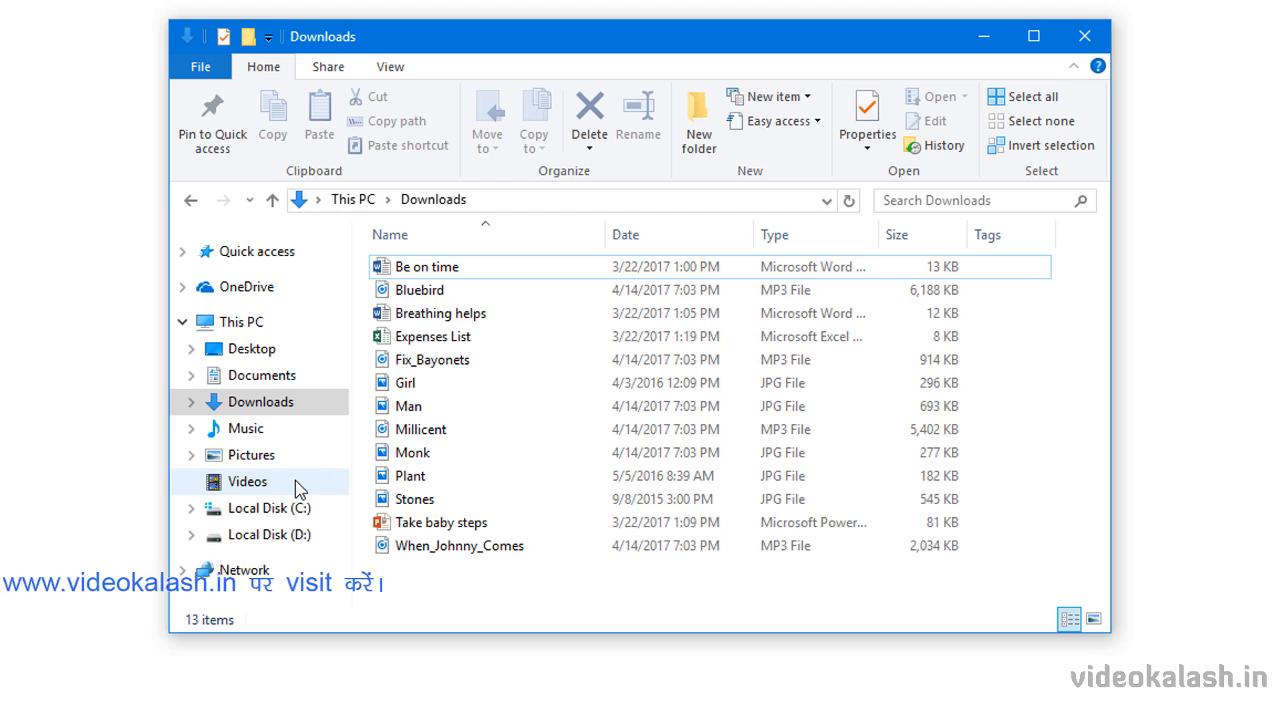
Step: Cut the MP3 files Bluebird, Fix_Bayonets, Millicent and When_Johnny_Comes from Downloads and paste them into the Music folder
click(494, 292)
ctrl+click(480, 362)
ctrl+click(500, 432)
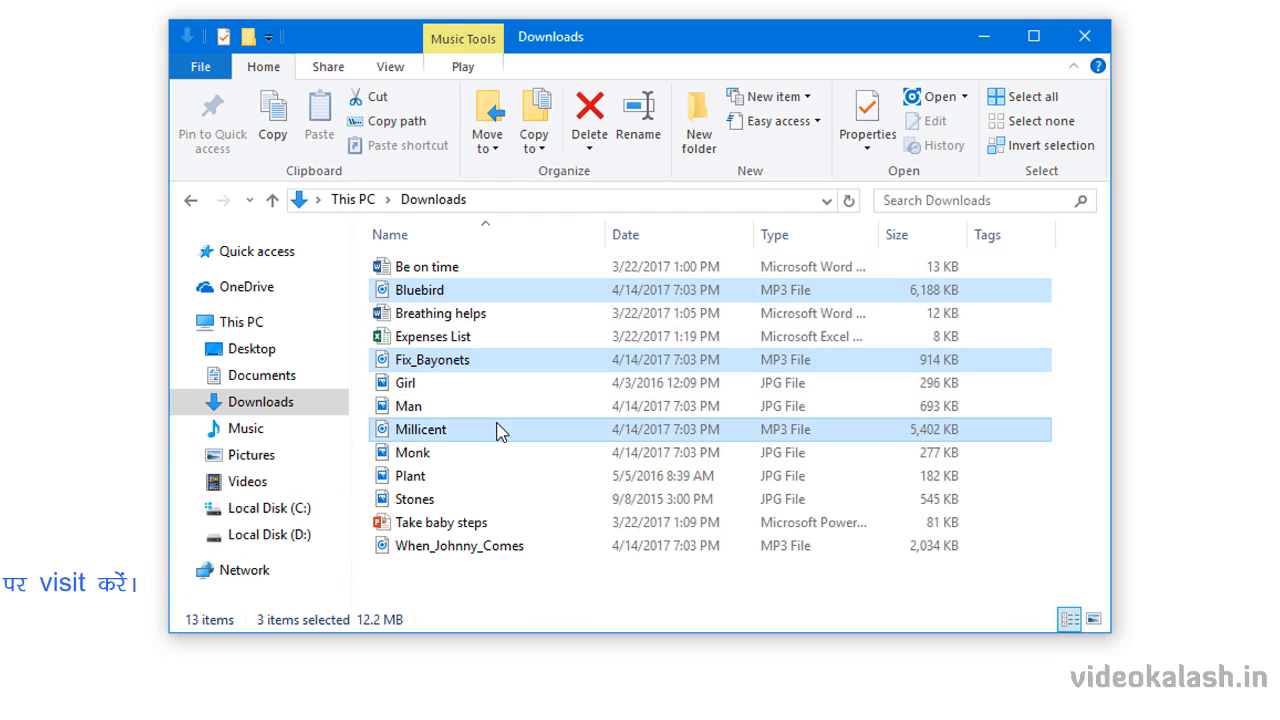
ctrl+click(494, 548)
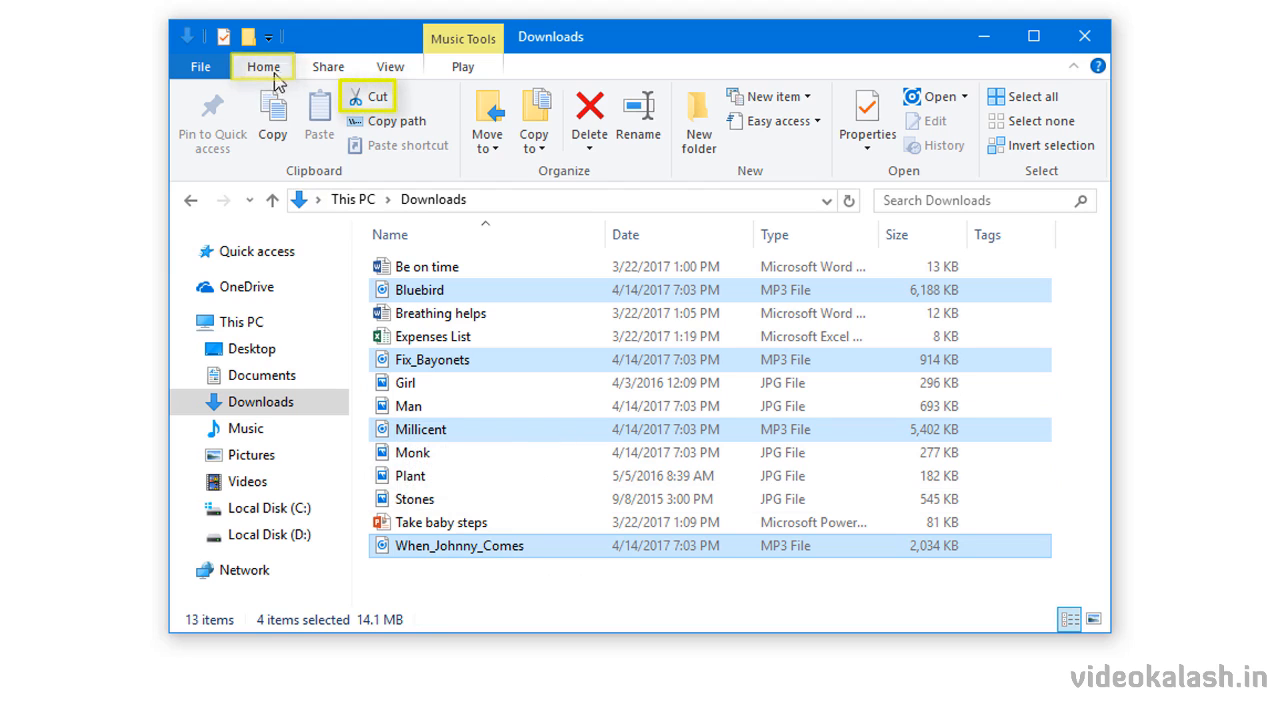
click(376, 101)
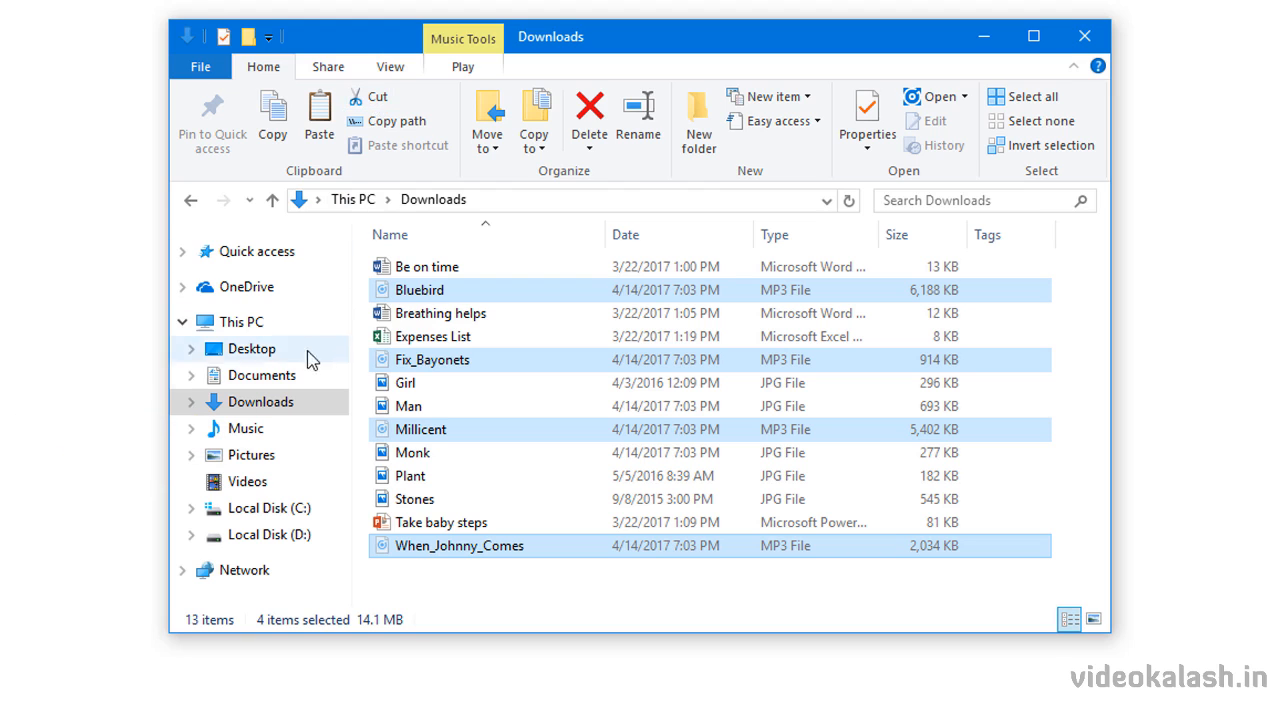
right_click(296, 436)
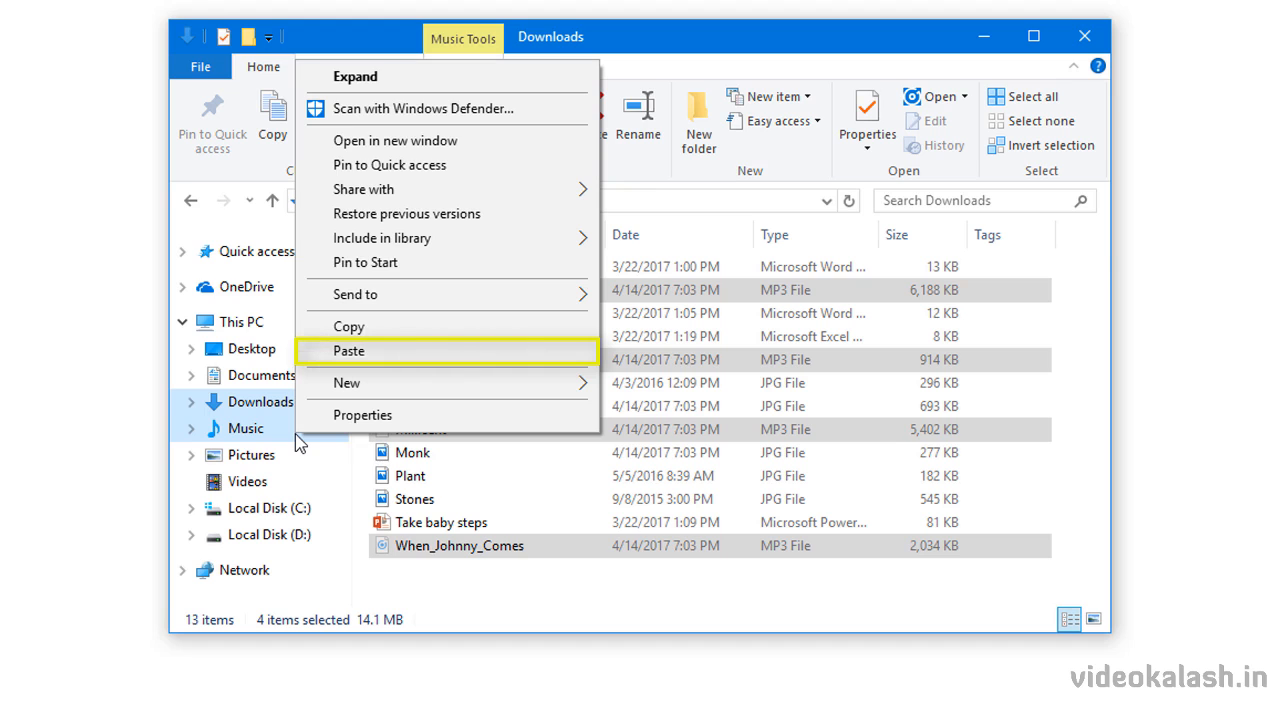
click(306, 358)
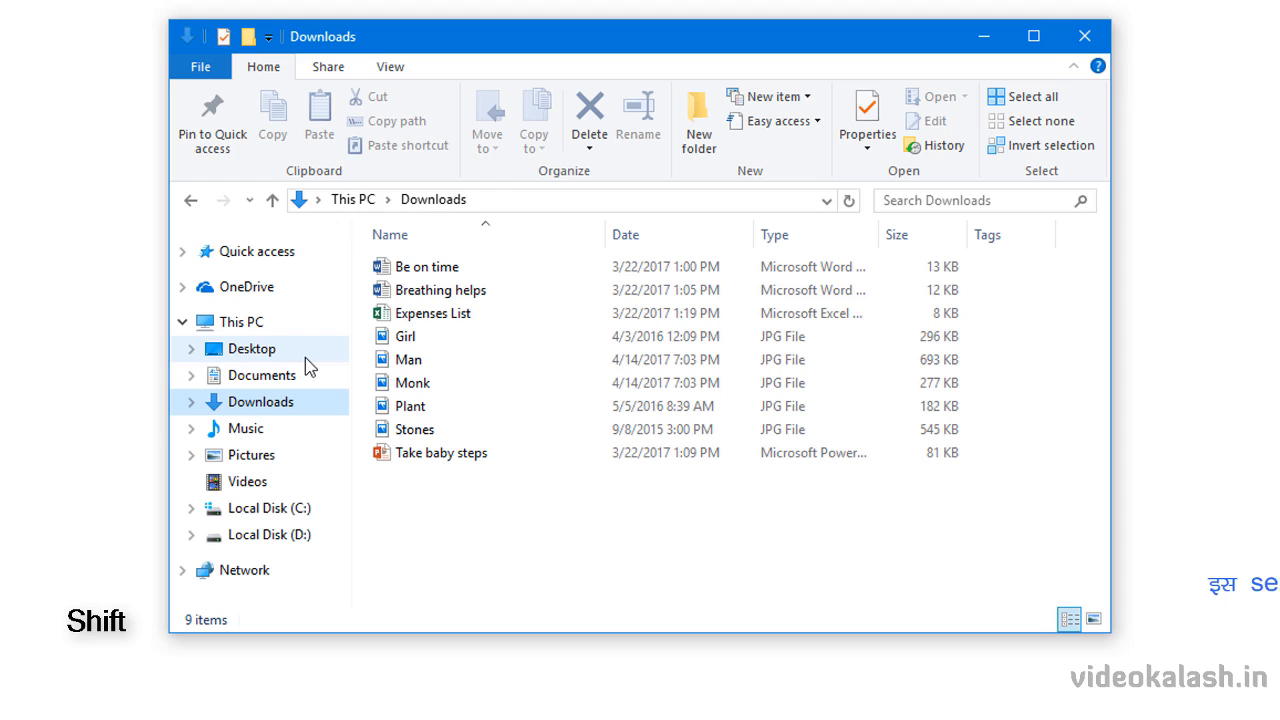
Step: Move the JPG files Girl, Man, Monk, Plant and Stones to the Pictures folder with the Move to command
click(387, 343)
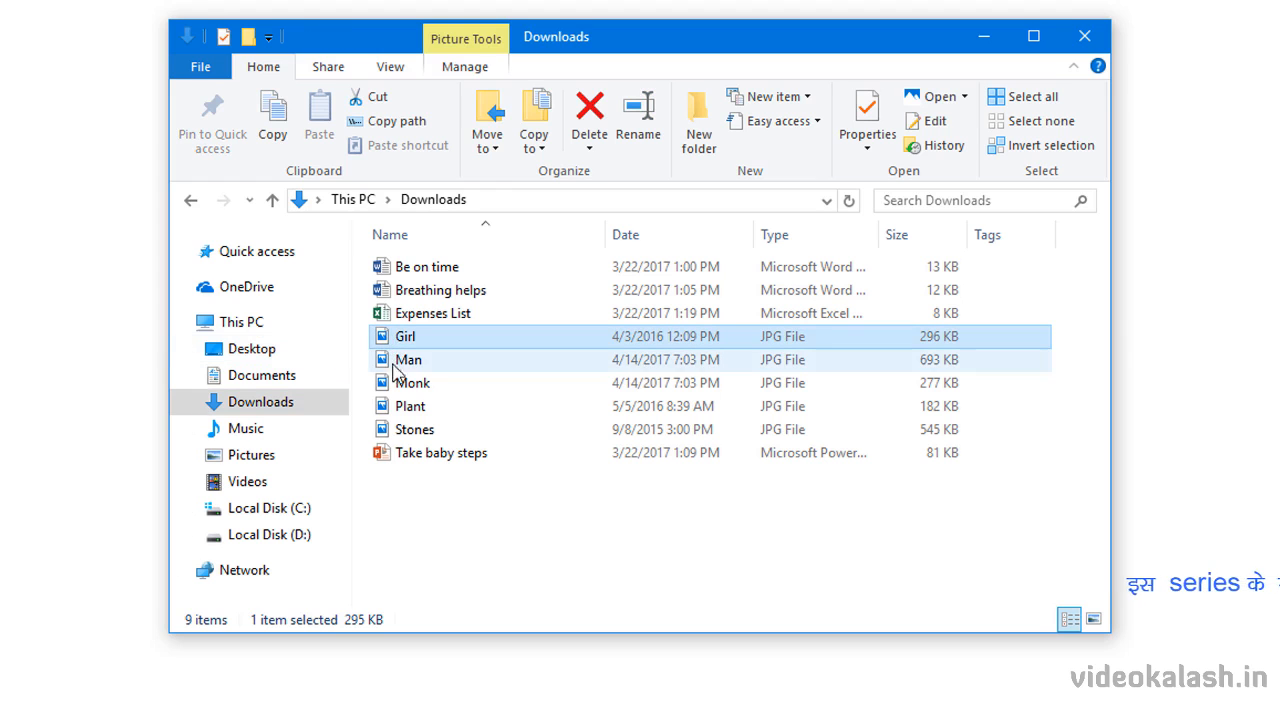
shift+click(387, 433)
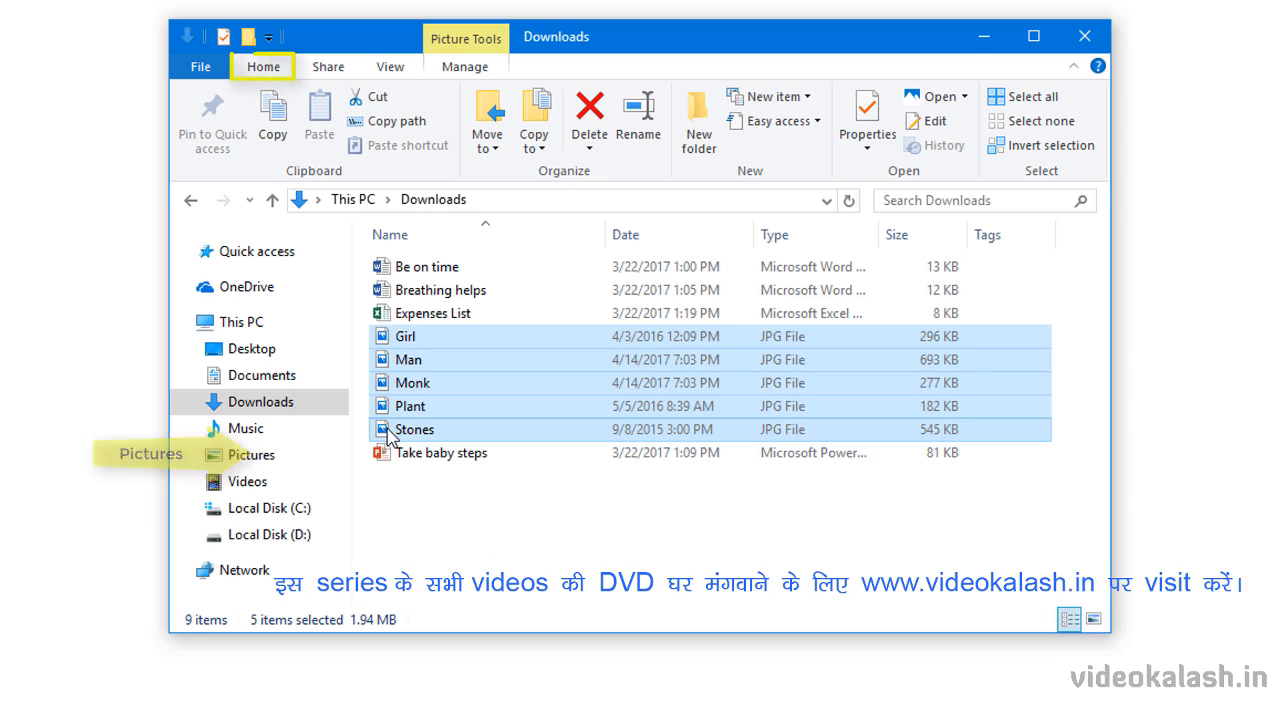
click(494, 150)
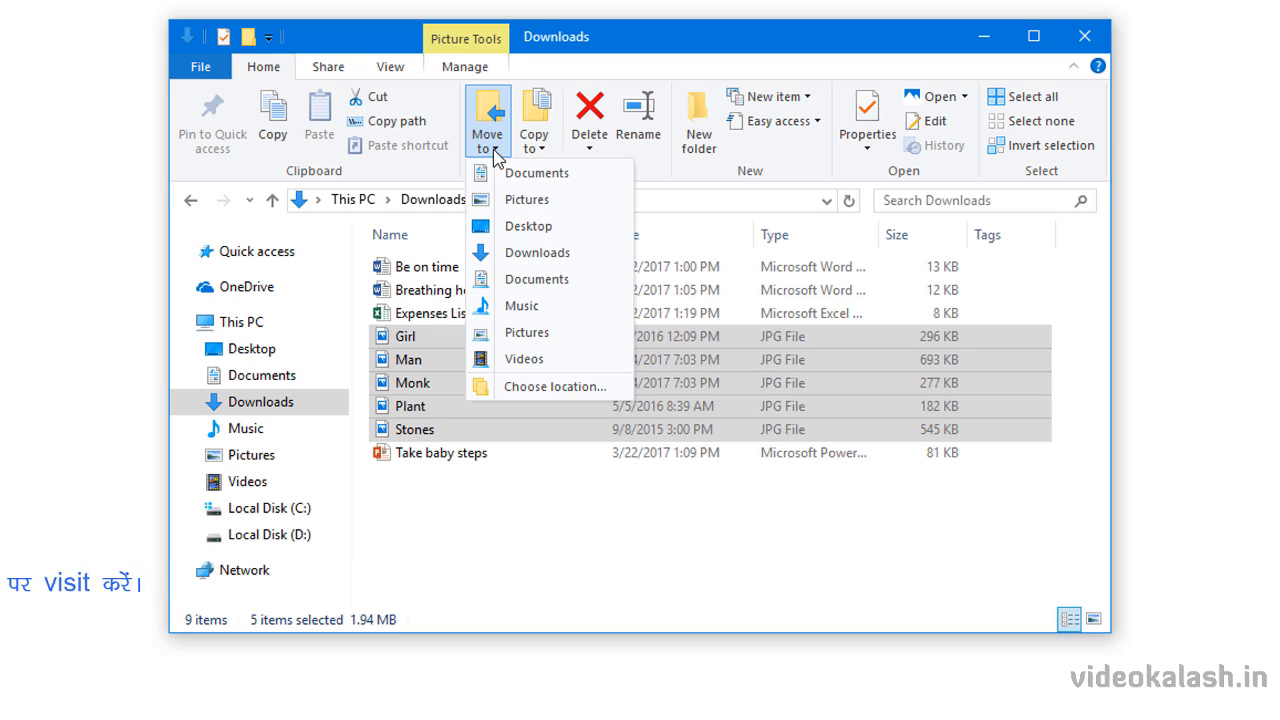
click(555, 200)
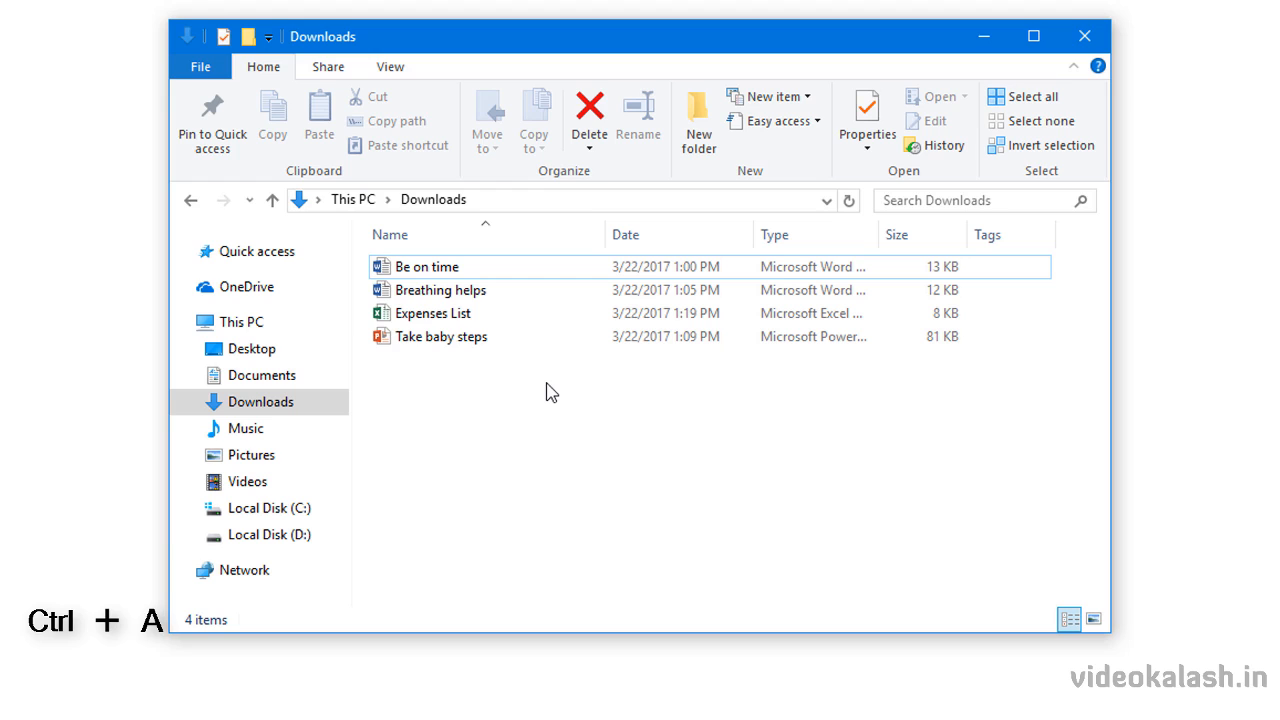
Step: Copy all the files left in Downloads, from Be on time to Take baby steps, into the Documents folder
key(ctrl+a)
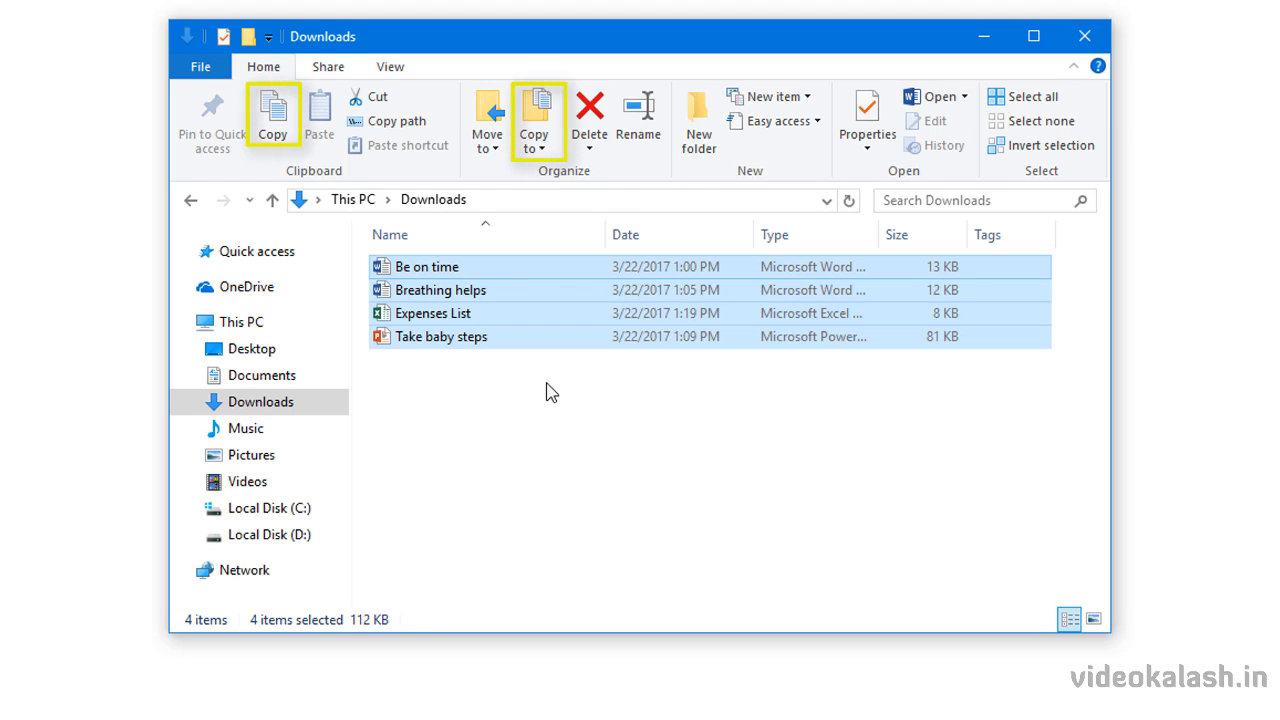
key(ctrl+c)
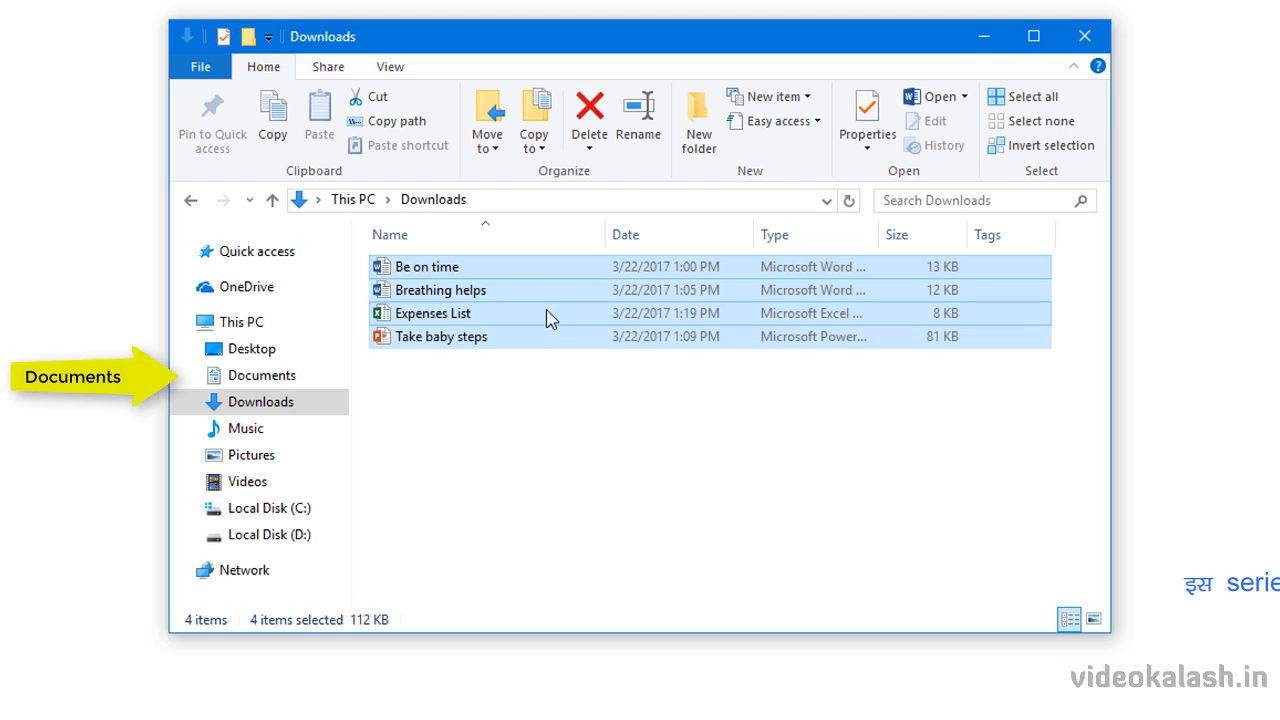
drag(543, 294, 324, 408)
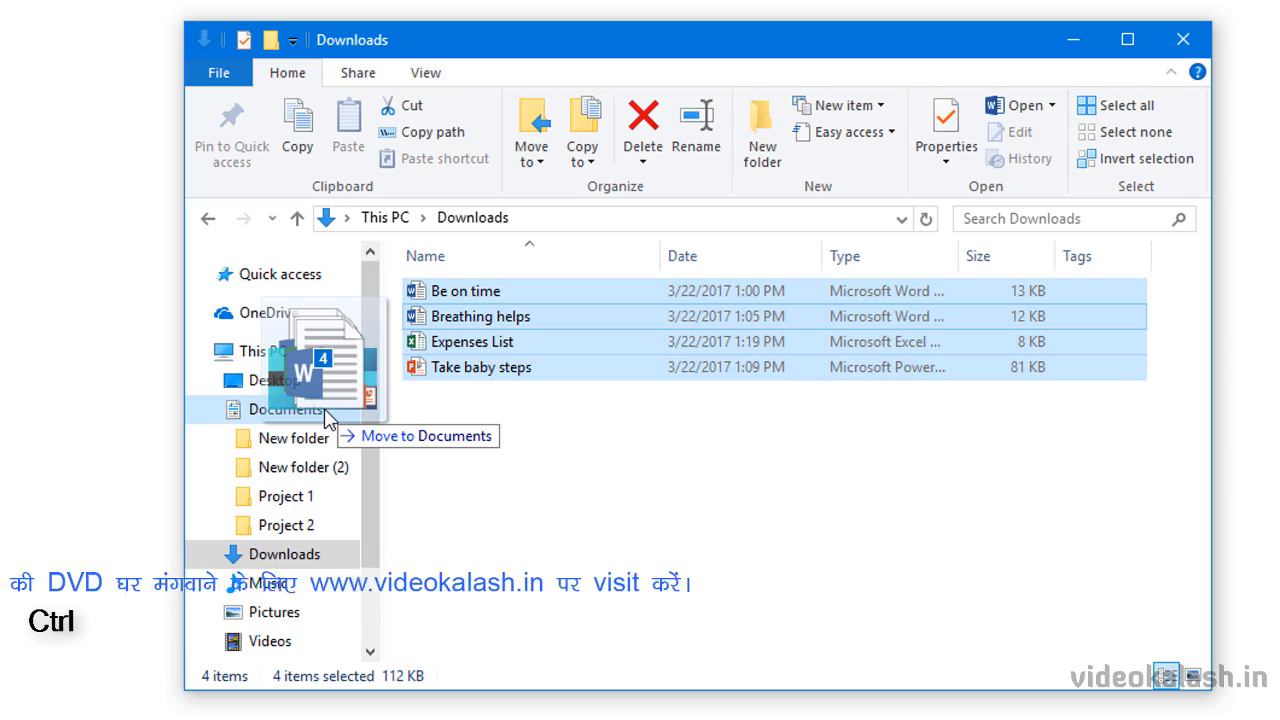
key(ctrl)
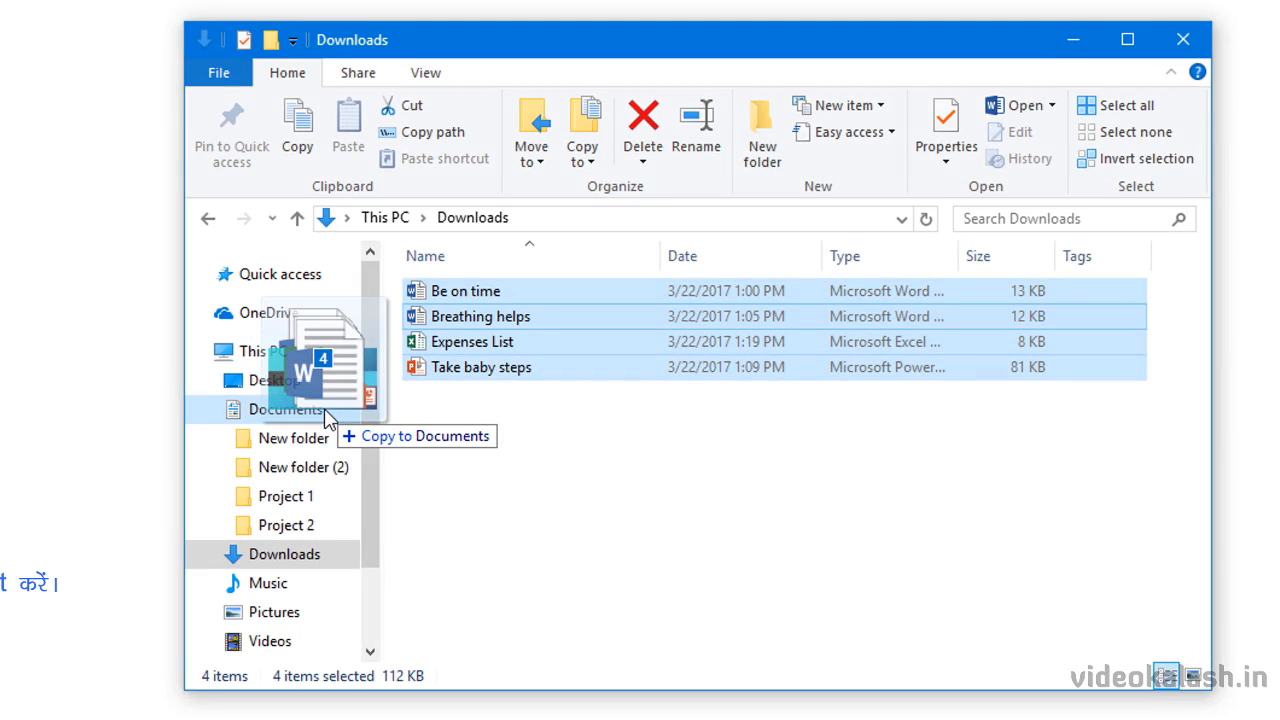
drag(324, 408, 324, 408)
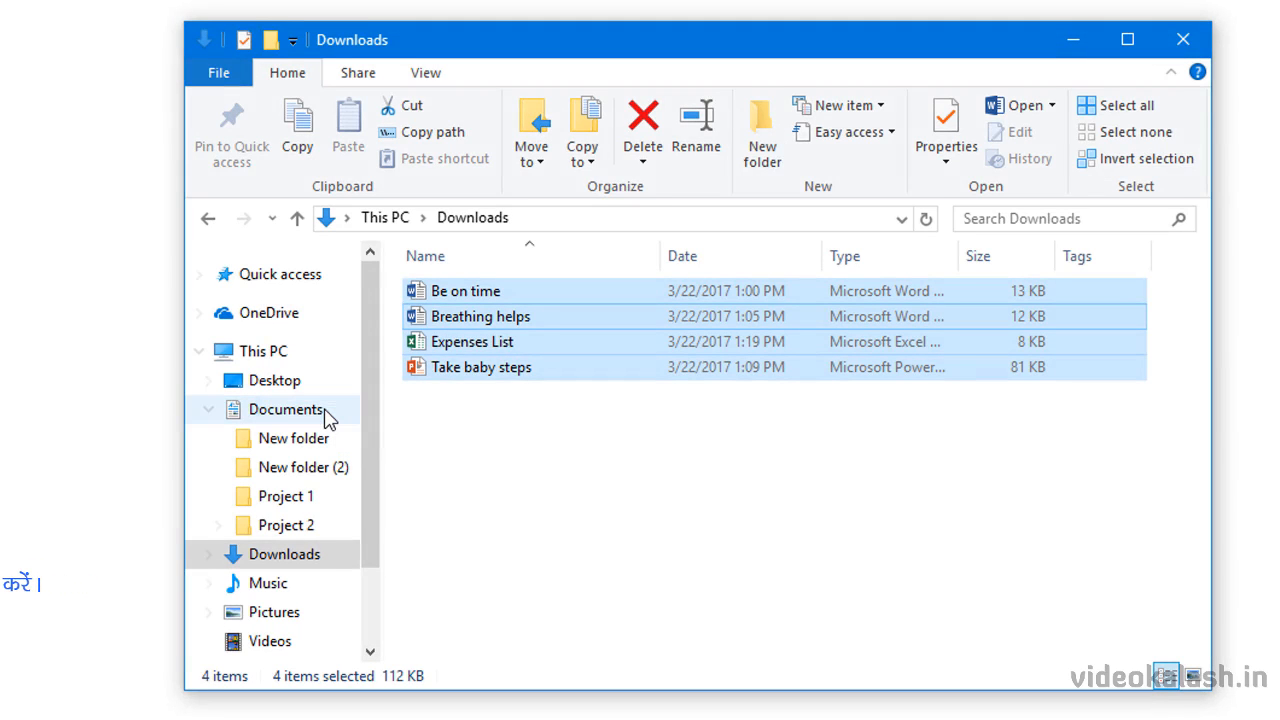